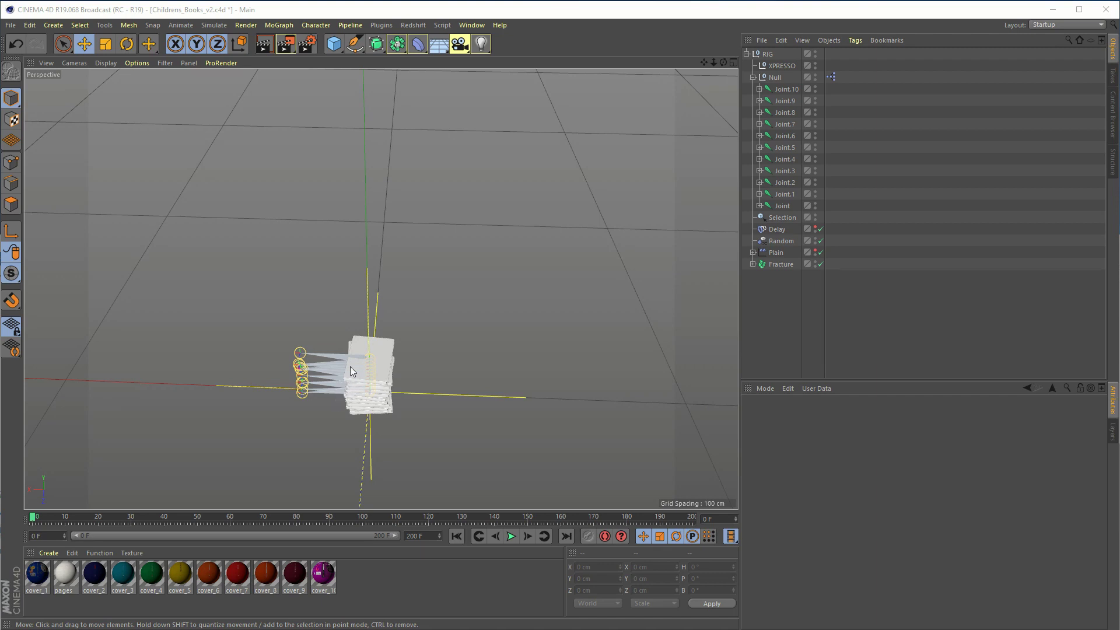
- Play the book stack animation, stop it at frame 44 and look over the books inside the Fracture object
click(511, 536)
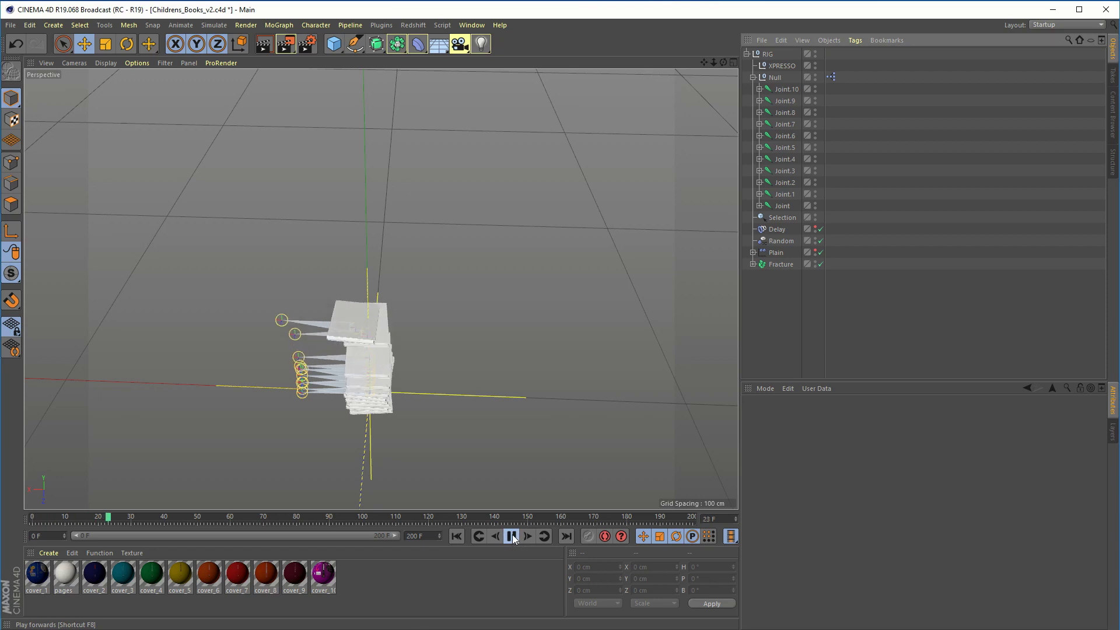
click(512, 536)
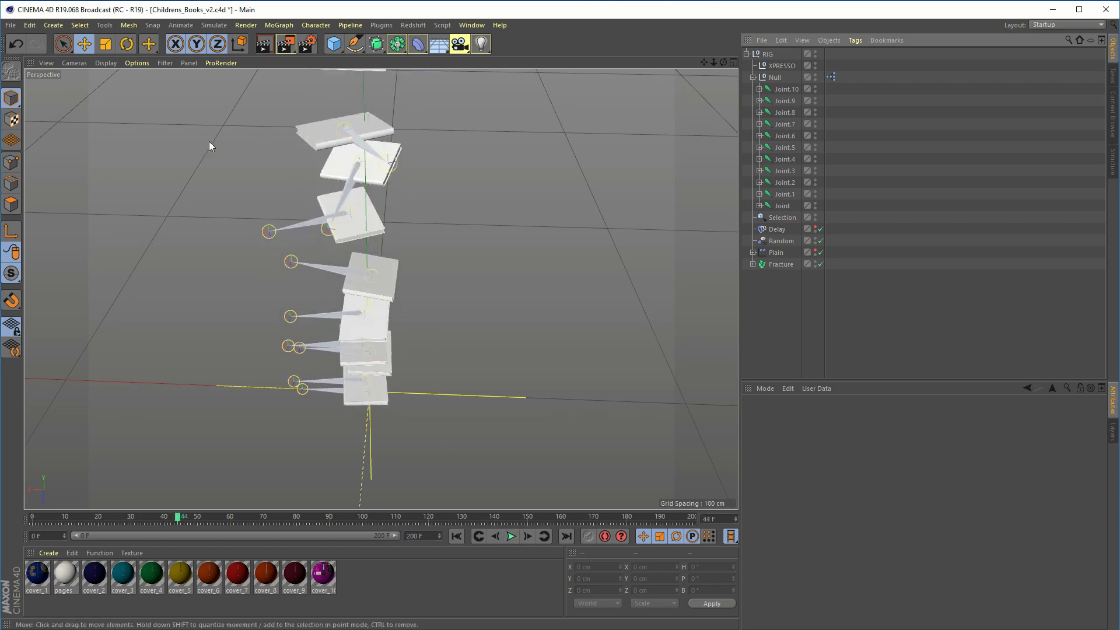
click(753, 263)
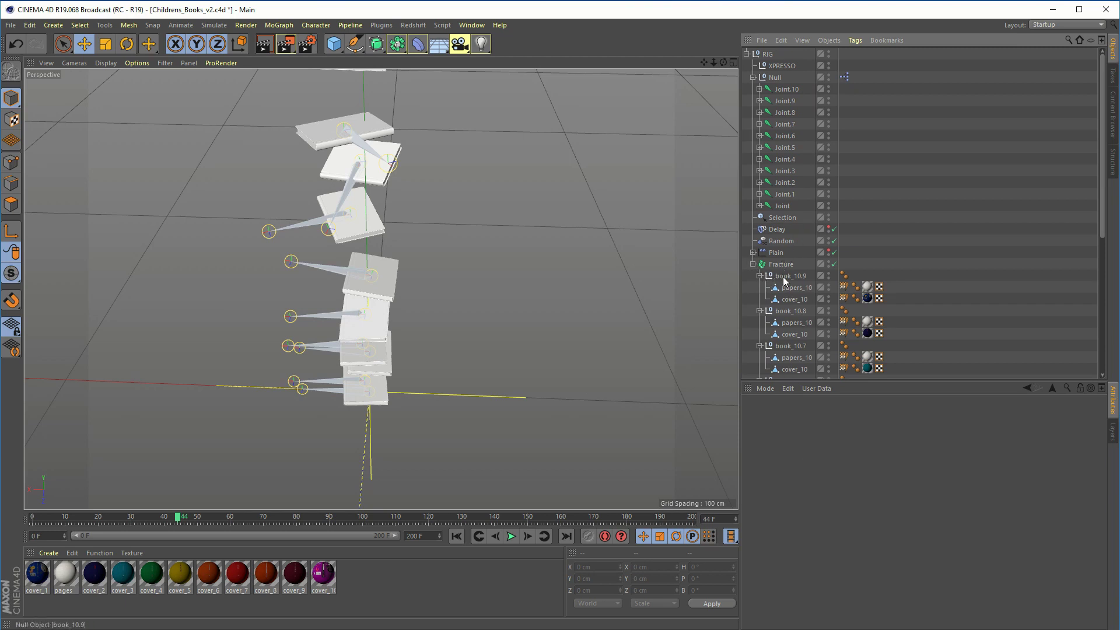
click(752, 264)
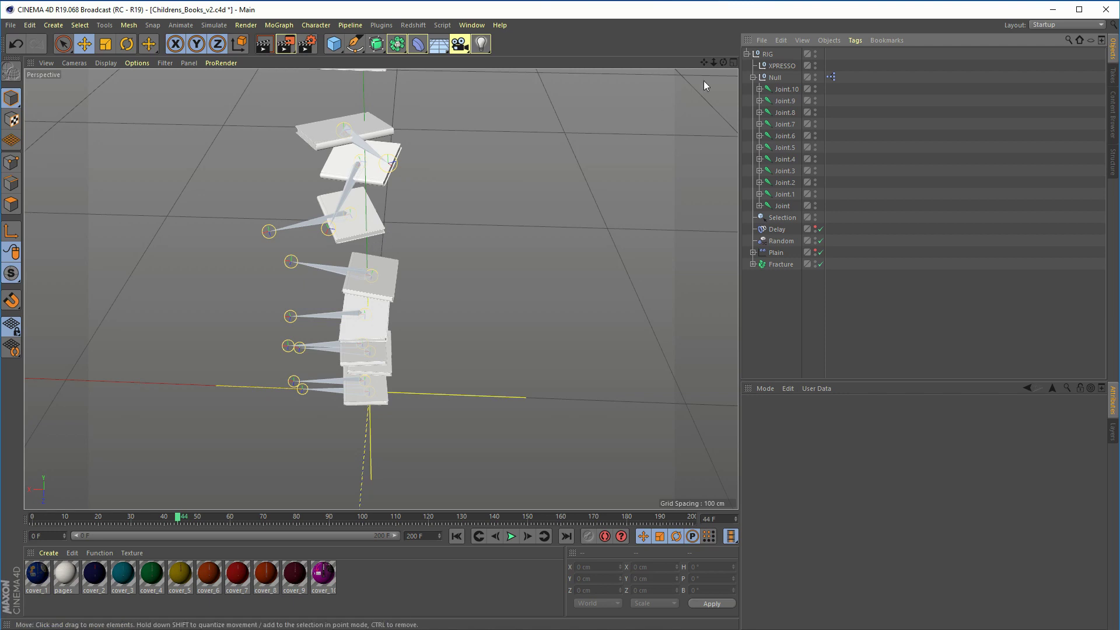
- Open the XPresso setup on the joints' Null and examine the node connections between Hierarchy, Object Index, Data, Fracture and Joint.10
double_click(830, 77)
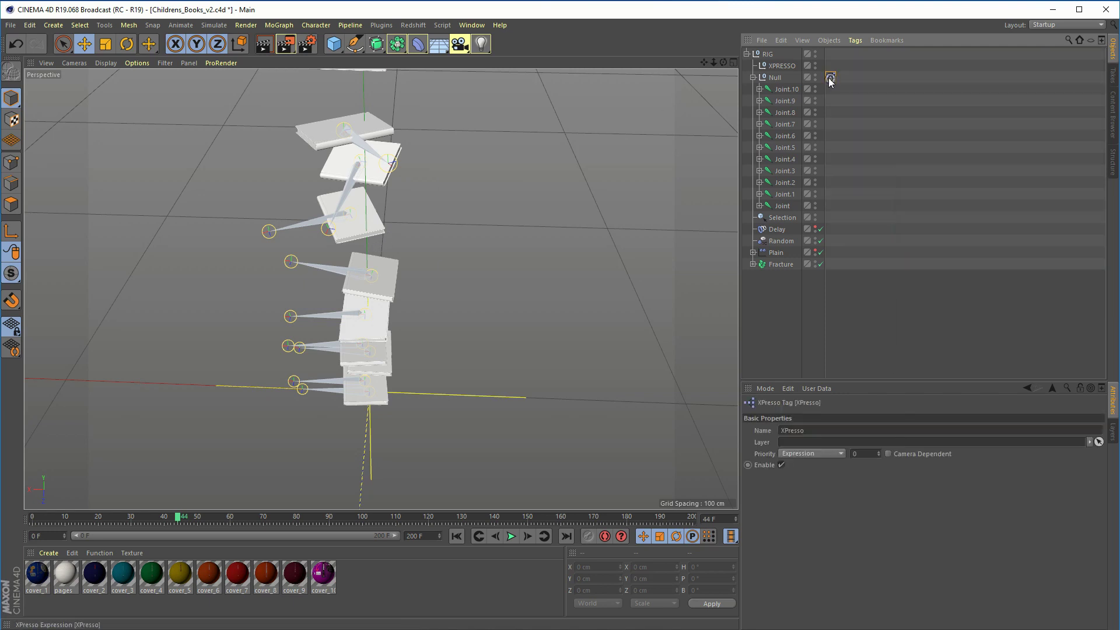
drag(675, 173, 696, 95)
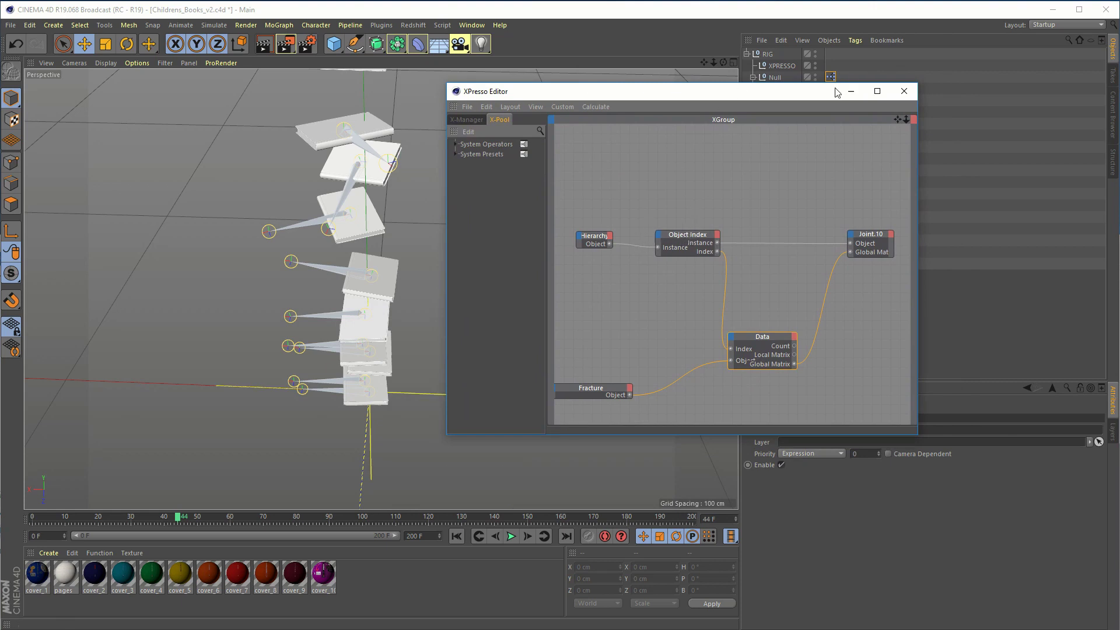
drag(837, 93, 824, 133)
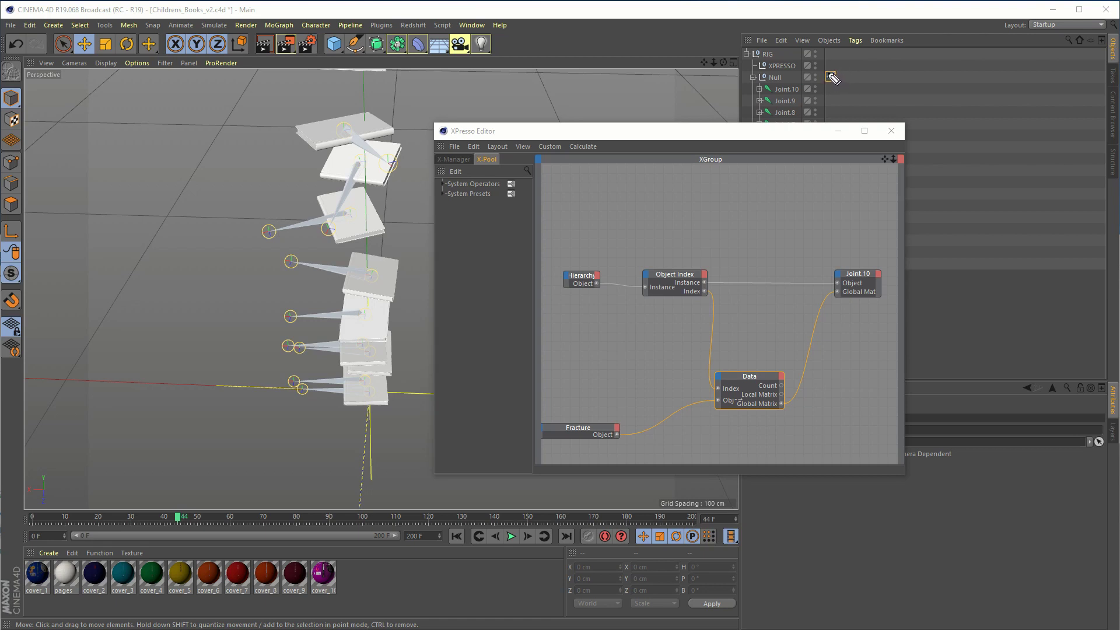
click(831, 76)
drag(827, 81, 608, 273)
drag(781, 93, 572, 236)
drag(783, 85, 578, 282)
mouse_move(807, 85)
mouse_down()
mouse_move(826, 81)
mouse_move(773, 77)
mouse_move(807, 130)
mouse_move(784, 113)
mouse_up()
drag(776, 119, 764, 91)
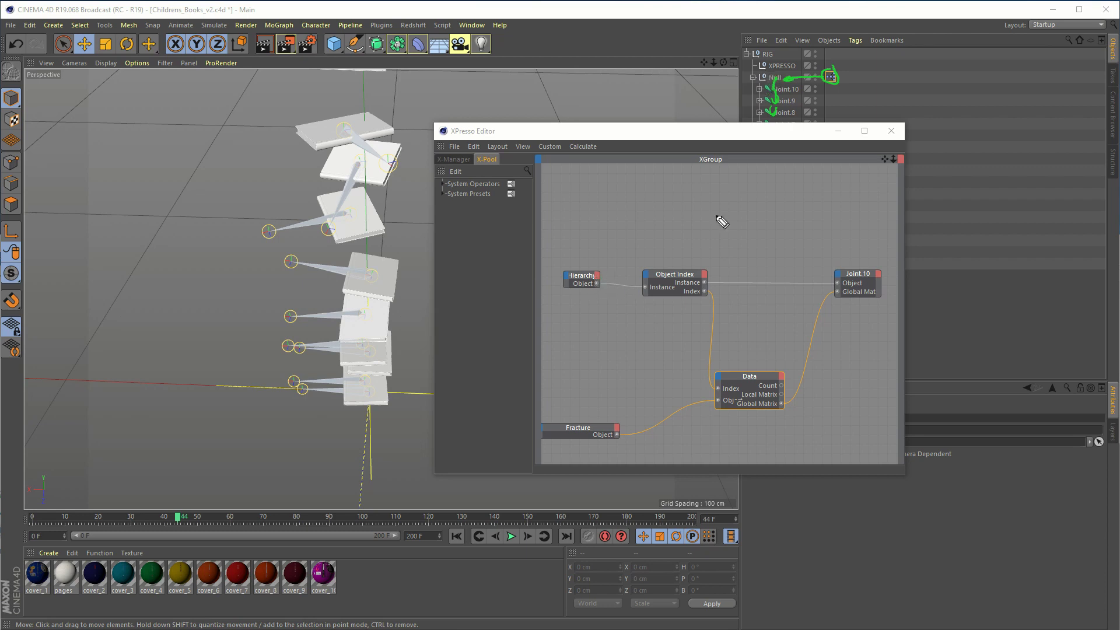
mouse_move(718, 217)
mouse_down()
mouse_move(561, 297)
mouse_move(723, 254)
mouse_move(565, 276)
mouse_move(550, 291)
mouse_move(592, 261)
mouse_move(706, 298)
mouse_move(716, 282)
mouse_move(721, 321)
mouse_move(713, 288)
mouse_move(735, 293)
mouse_move(735, 271)
mouse_move(784, 253)
mouse_move(756, 287)
mouse_move(719, 290)
mouse_move(729, 300)
mouse_move(709, 306)
mouse_move(746, 286)
mouse_move(719, 378)
mouse_move(744, 401)
mouse_move(730, 379)
mouse_move(711, 378)
mouse_move(693, 409)
mouse_move(699, 395)
mouse_up()
mouse_move(623, 416)
mouse_down()
mouse_move(597, 442)
mouse_move(545, 440)
mouse_move(572, 412)
mouse_up()
mouse_move(367, 402)
mouse_down()
mouse_move(383, 395)
mouse_move(370, 391)
mouse_up()
drag(371, 392, 370, 401)
mouse_move(328, 388)
mouse_down()
mouse_move(363, 398)
mouse_move(350, 403)
mouse_up()
drag(370, 390, 371, 403)
drag(787, 404, 828, 292)
mouse_move(294, 401)
mouse_down()
mouse_move(366, 392)
mouse_move(364, 404)
mouse_move(372, 390)
mouse_move(390, 404)
mouse_up()
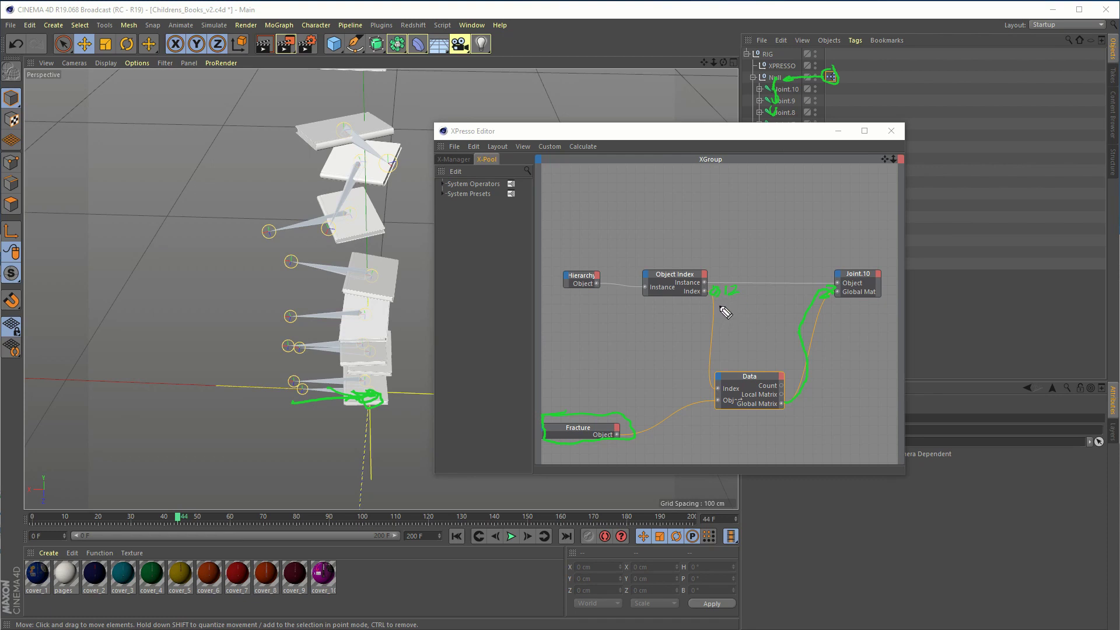
drag(719, 304, 718, 315)
mouse_move(368, 371)
mouse_down()
mouse_move(375, 379)
mouse_move(364, 373)
mouse_up()
drag(302, 352, 367, 352)
drag(294, 318, 359, 316)
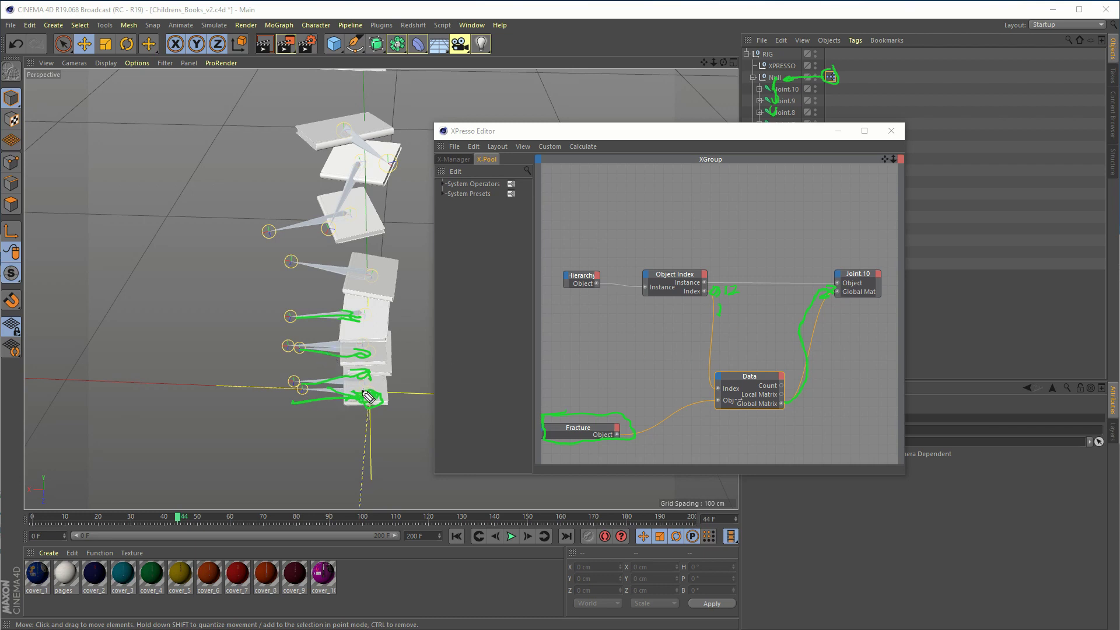
drag(367, 397, 370, 403)
mouse_move(355, 402)
mouse_down()
mouse_move(371, 402)
mouse_move(380, 377)
mouse_up()
key(Escape)
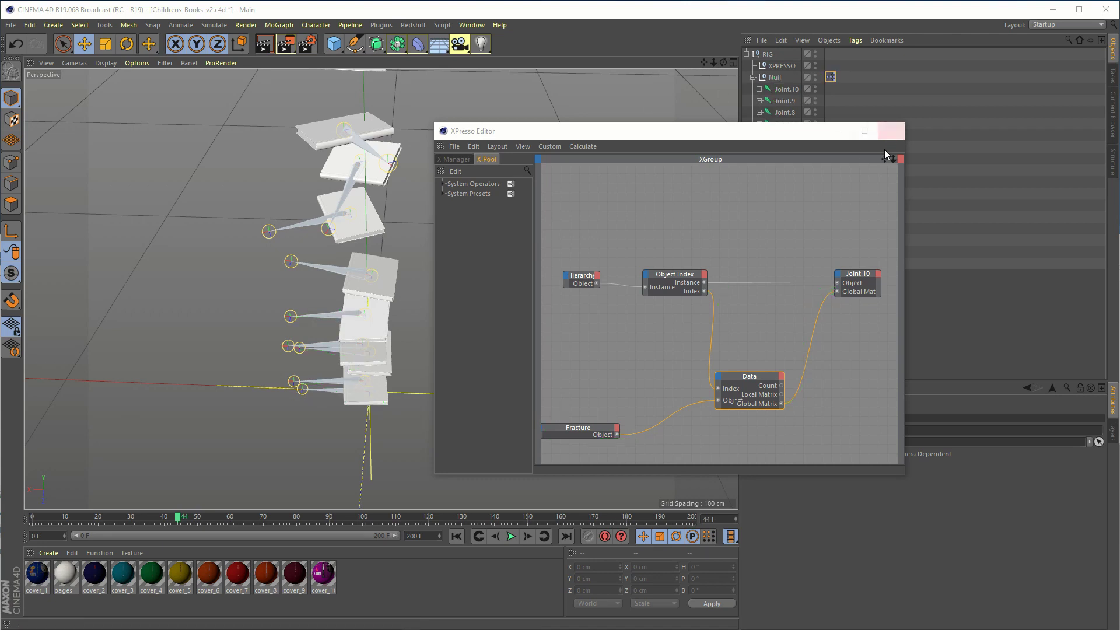
- Close the XPresso Editor and look over the joints under the Null, from Joint.10 to Joint
click(896, 132)
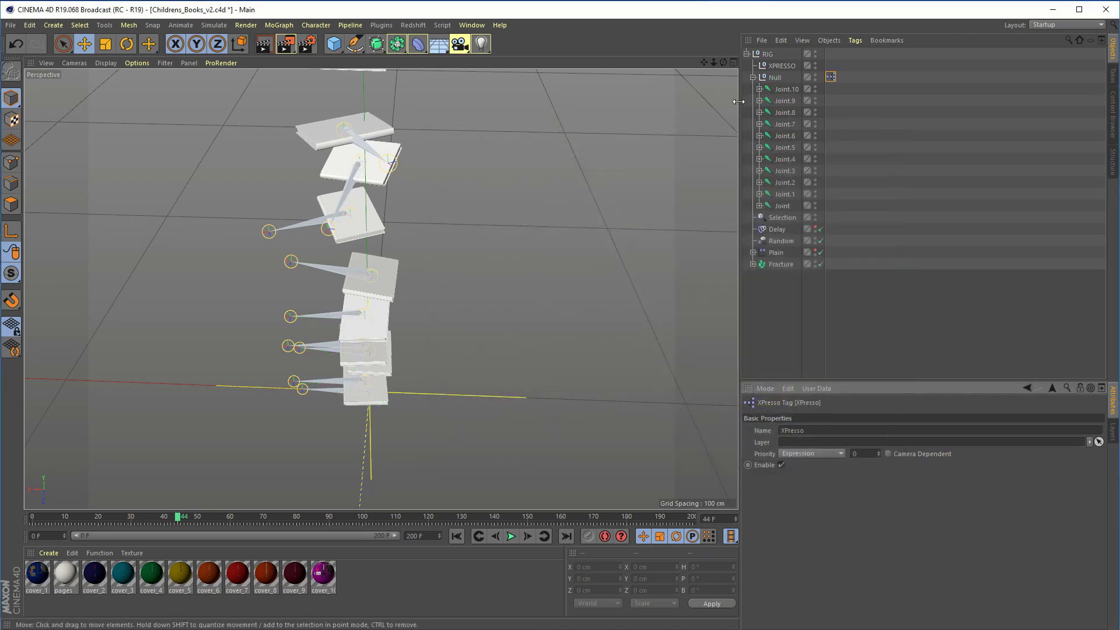
click(787, 89)
shift+click(782, 206)
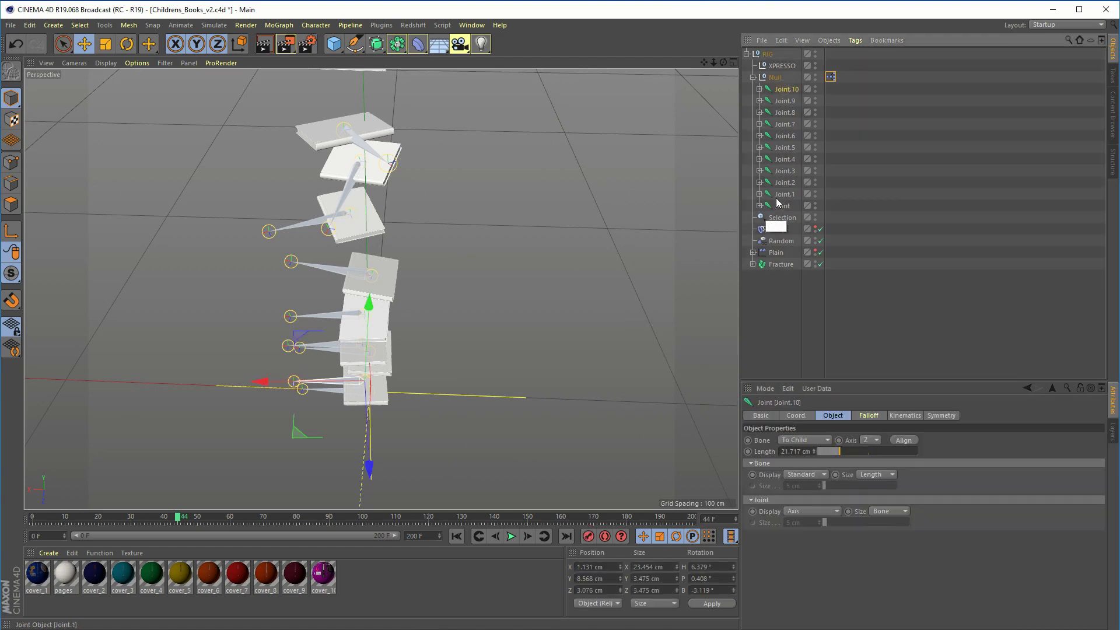
click(893, 143)
click(760, 124)
click(759, 124)
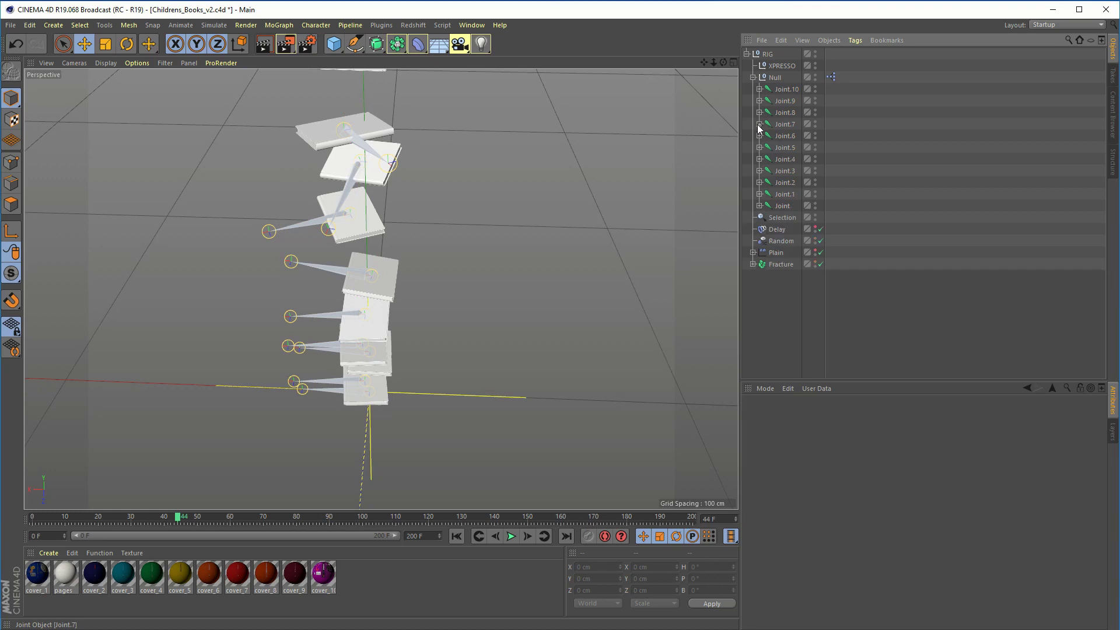
- Inspect the papers_10 mesh of book_10.9 alongside Joint, and locate the Bind command without applying it
click(754, 264)
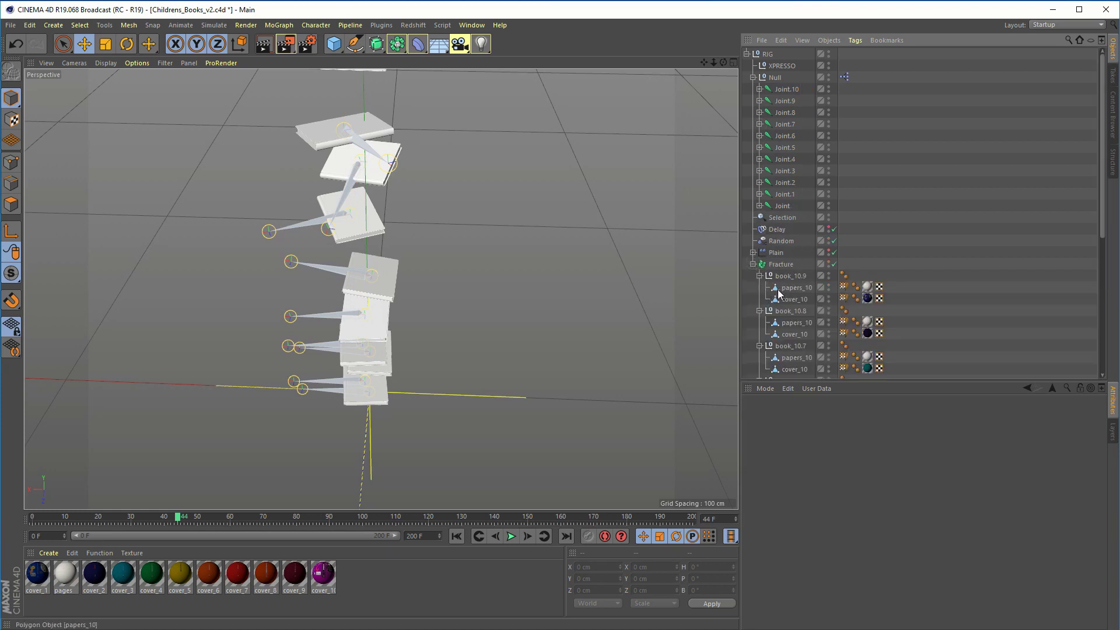
click(788, 288)
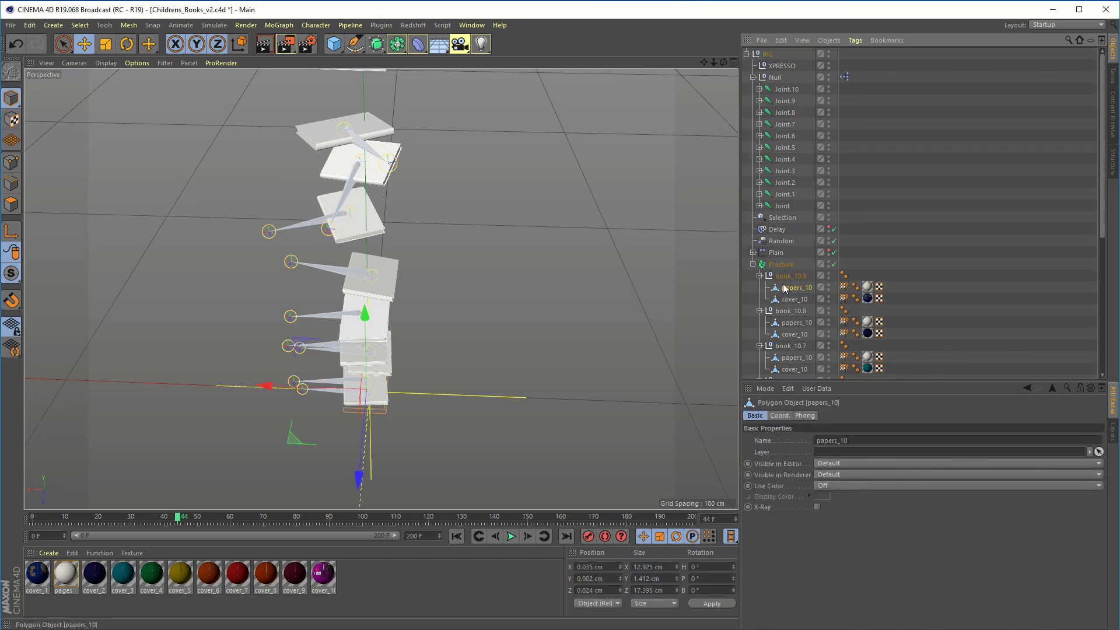
click(783, 206)
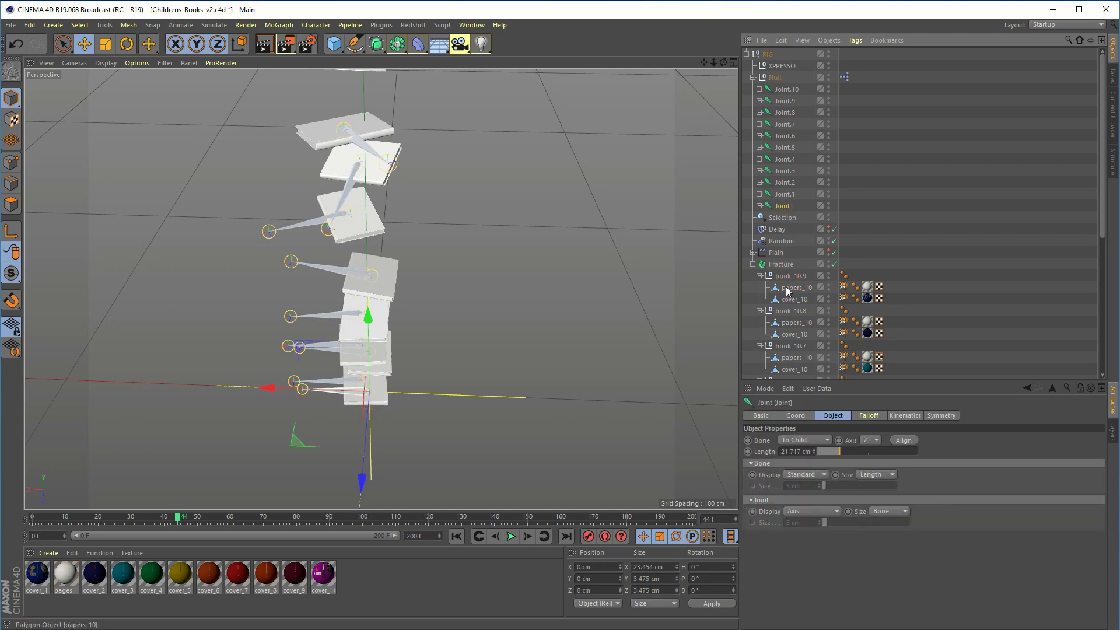
click(791, 287)
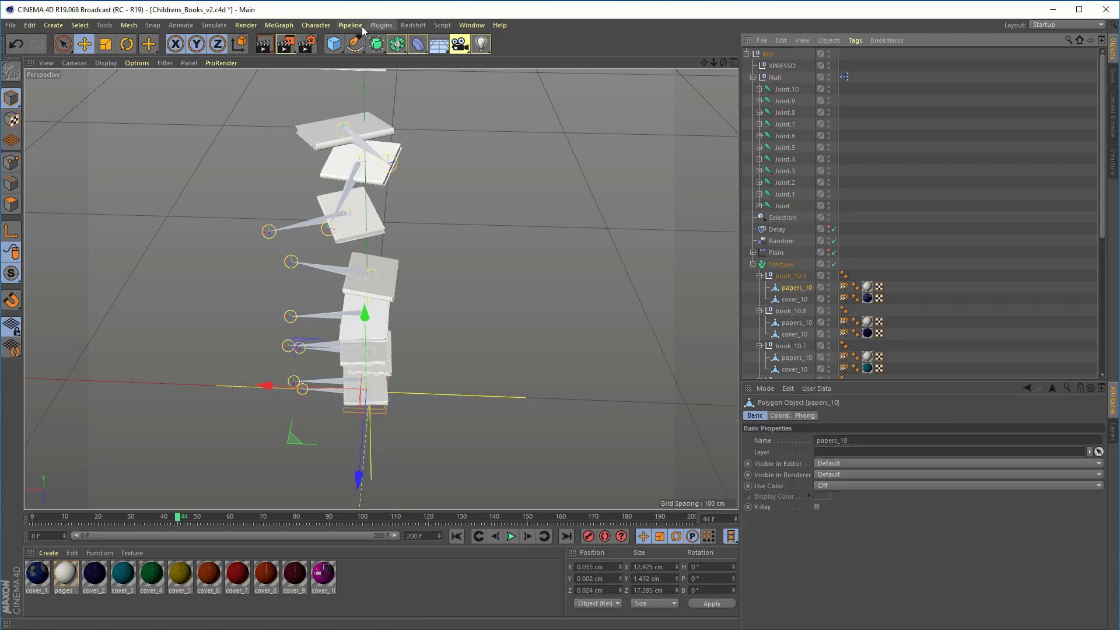
click(316, 25)
mouse_move(332, 56)
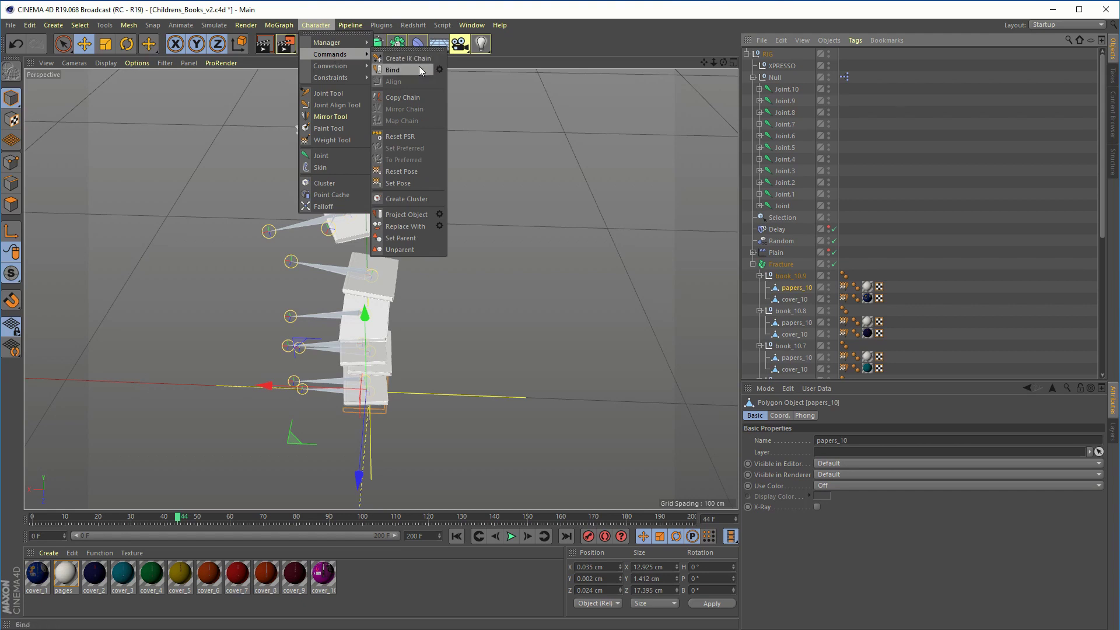
click(957, 207)
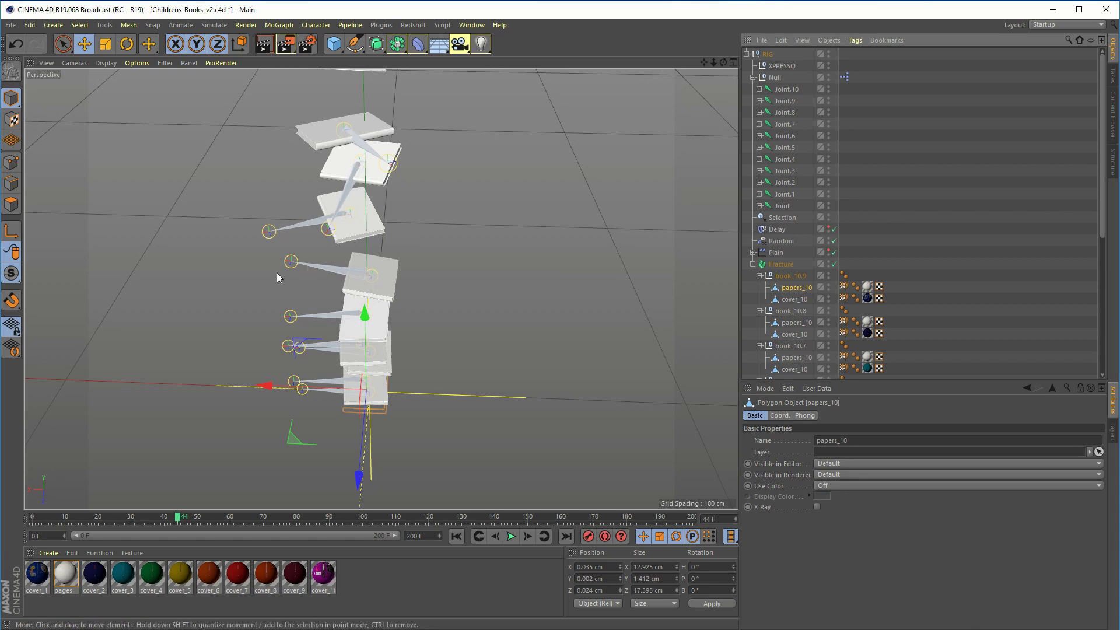
- Duplicate the RIG null with its whole hierarchy, look through the copy and delete it again
click(747, 54)
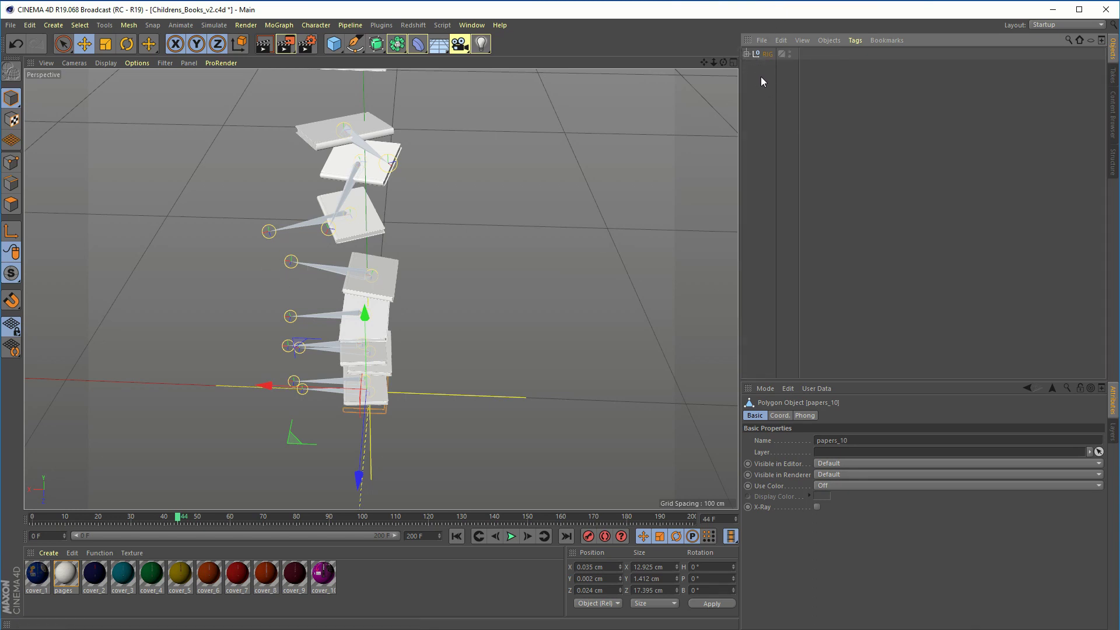
click(761, 76)
click(767, 55)
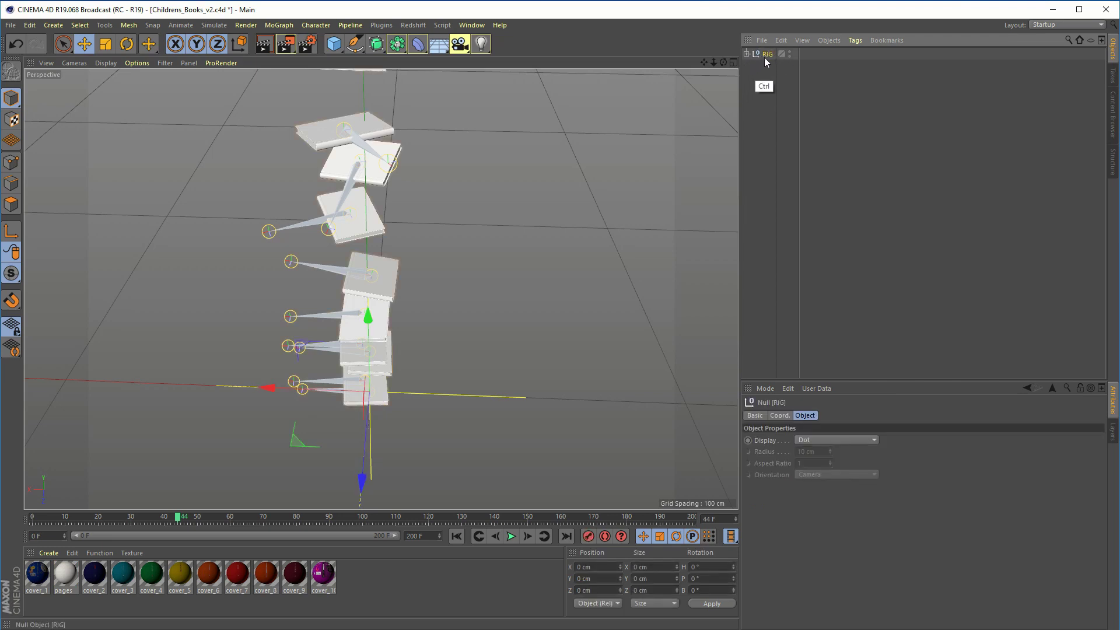
ctrl+click(765, 55)
ctrl+drag(777, 86, 776, 88)
click(770, 75)
click(768, 54)
click(746, 66)
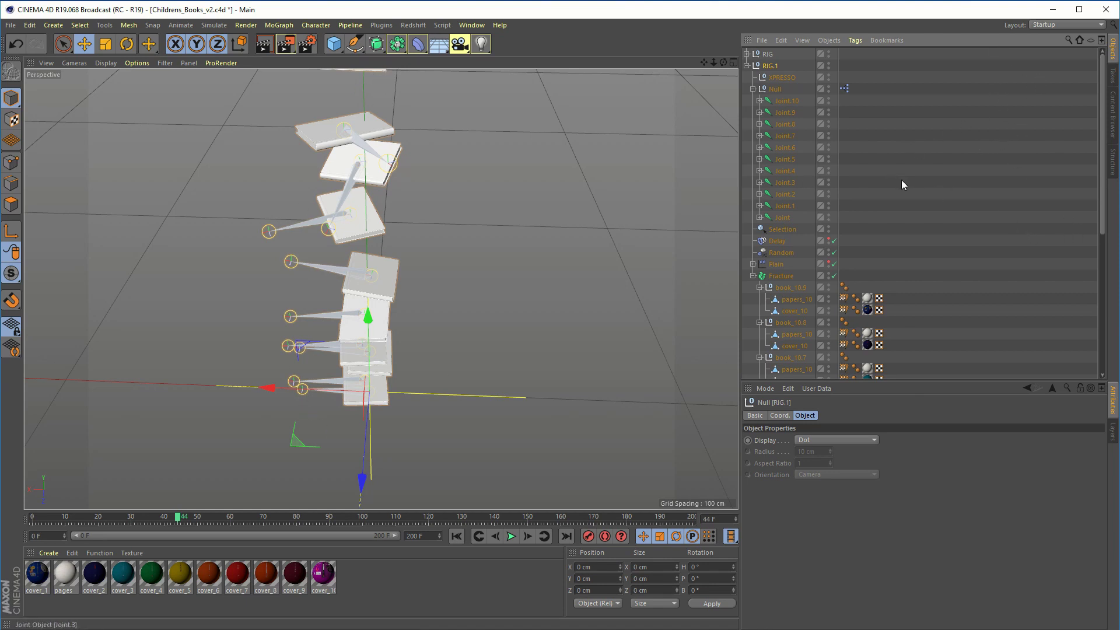
click(746, 65)
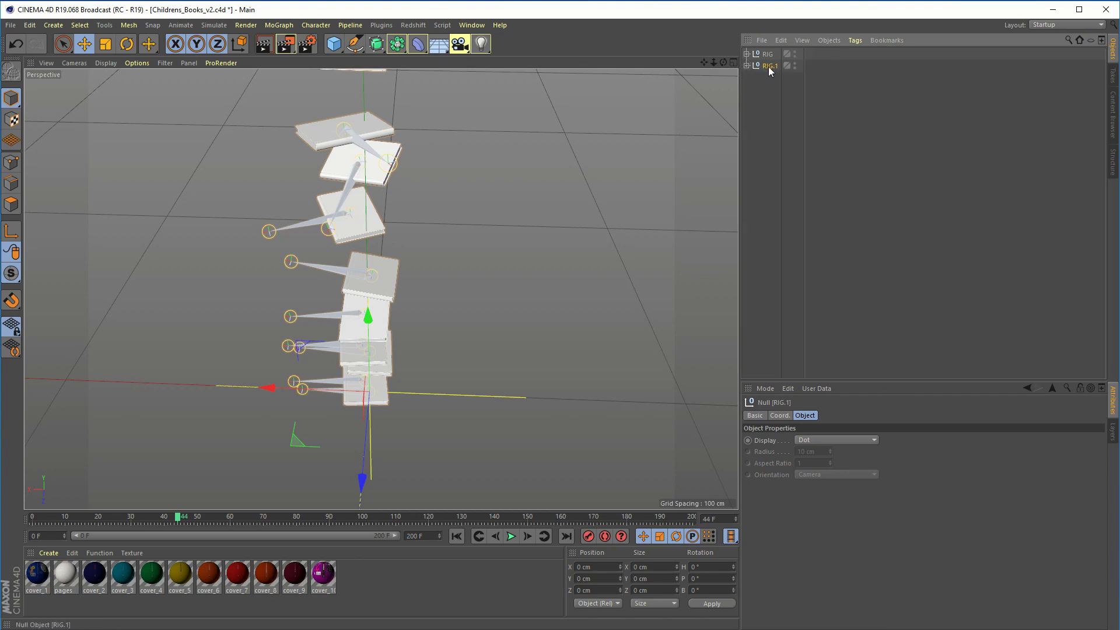
click(763, 85)
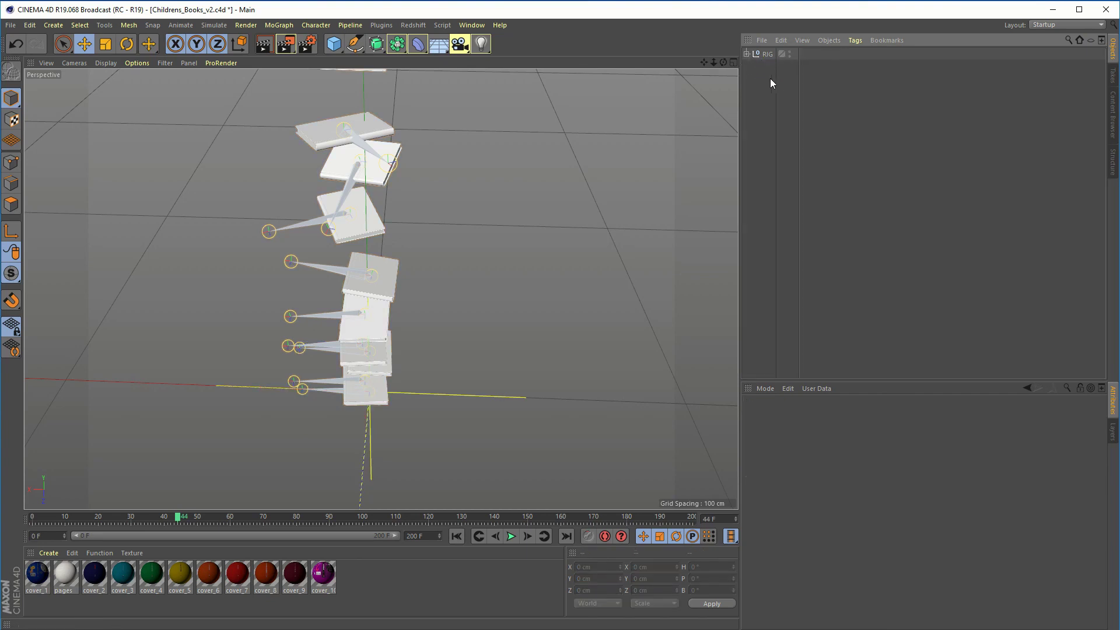
click(746, 54)
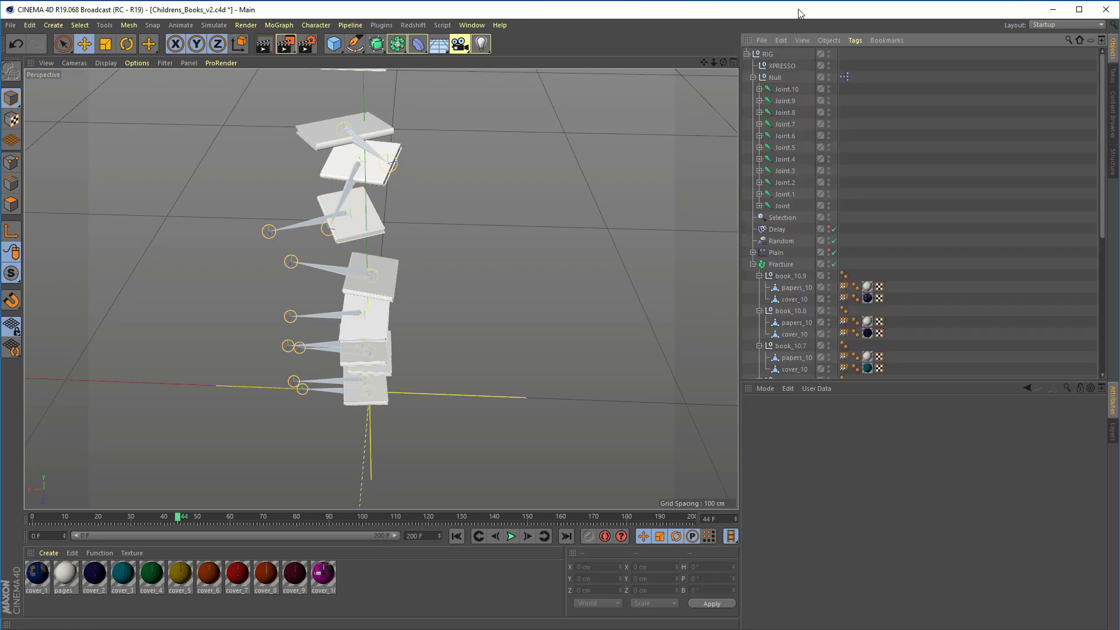